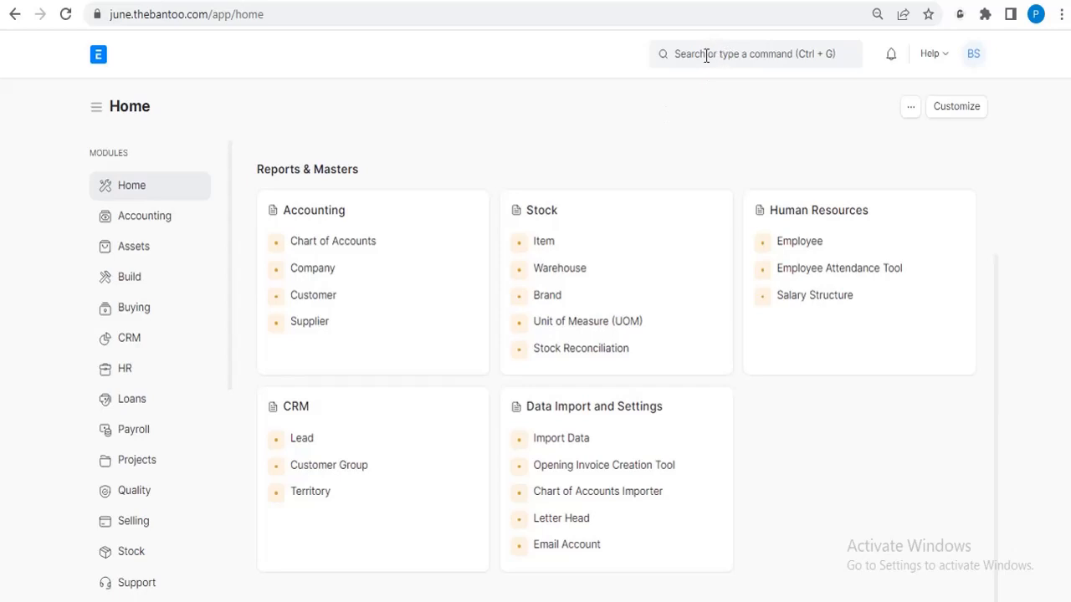
# Look through the Buying module's reports and masters and the Stock module's transactions for Material Request
pyautogui.click(132, 310)
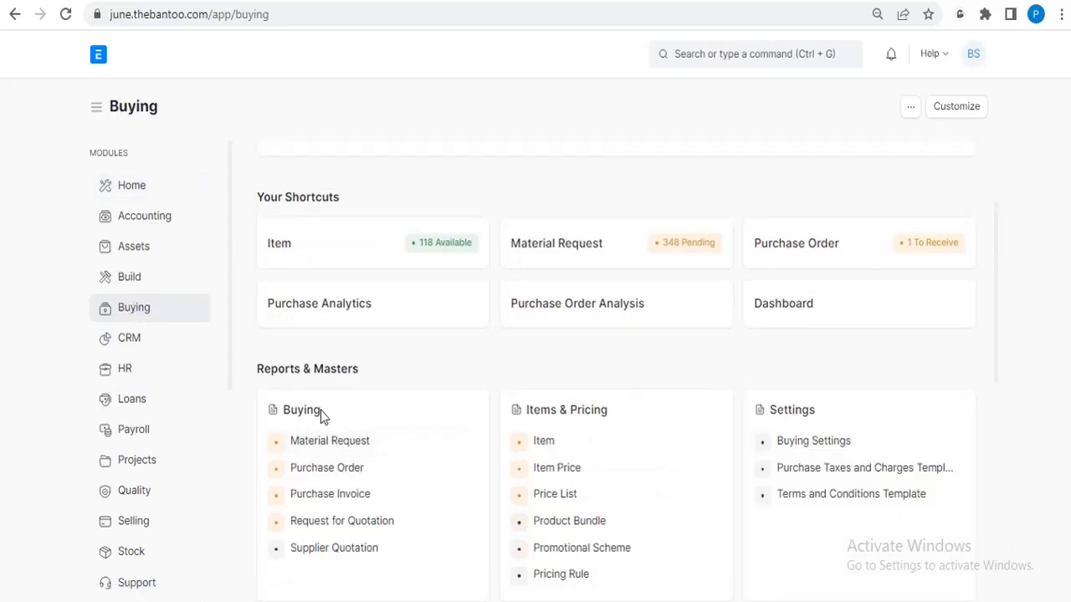
pyautogui.moveTo(321, 410); pyautogui.dragTo(283, 410)
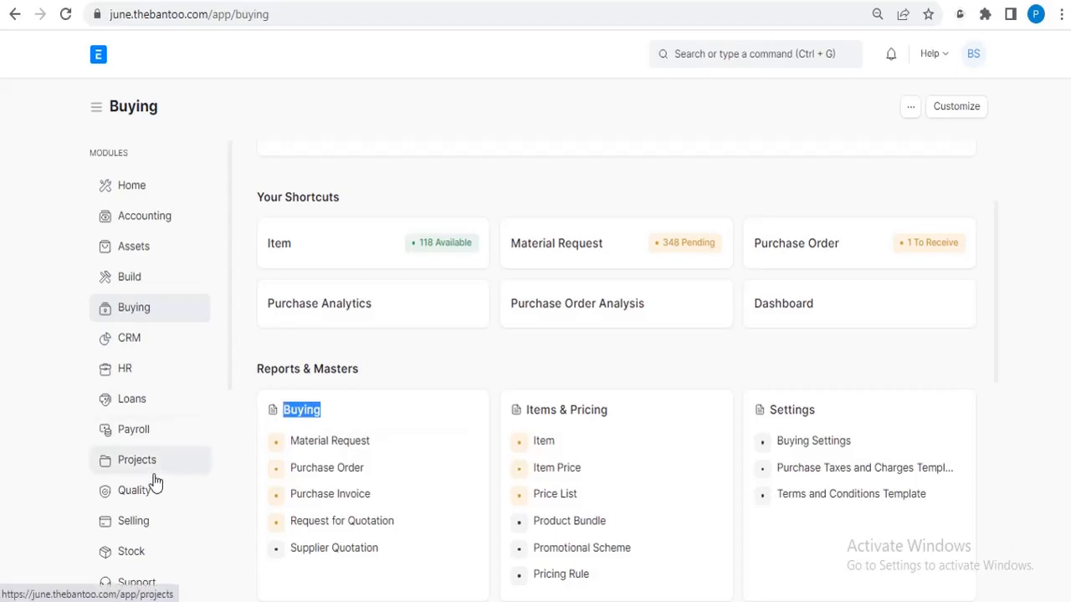
pyautogui.click(132, 555)
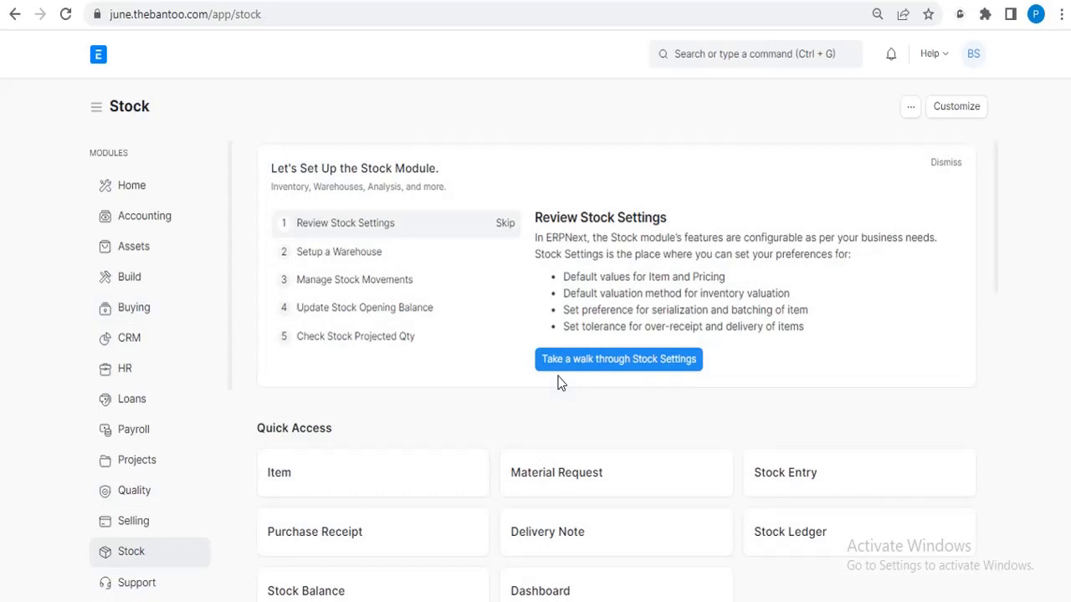
pyautogui.scroll(-5, 560, 383)
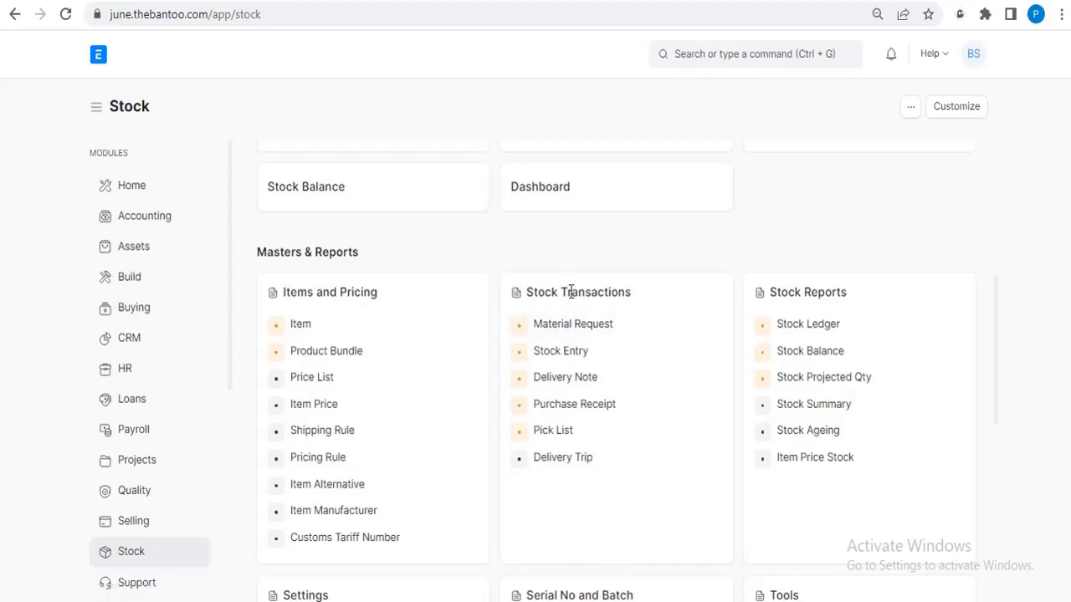
# Search for "material request list" and open the Material Request list
pyautogui.click(721, 52)
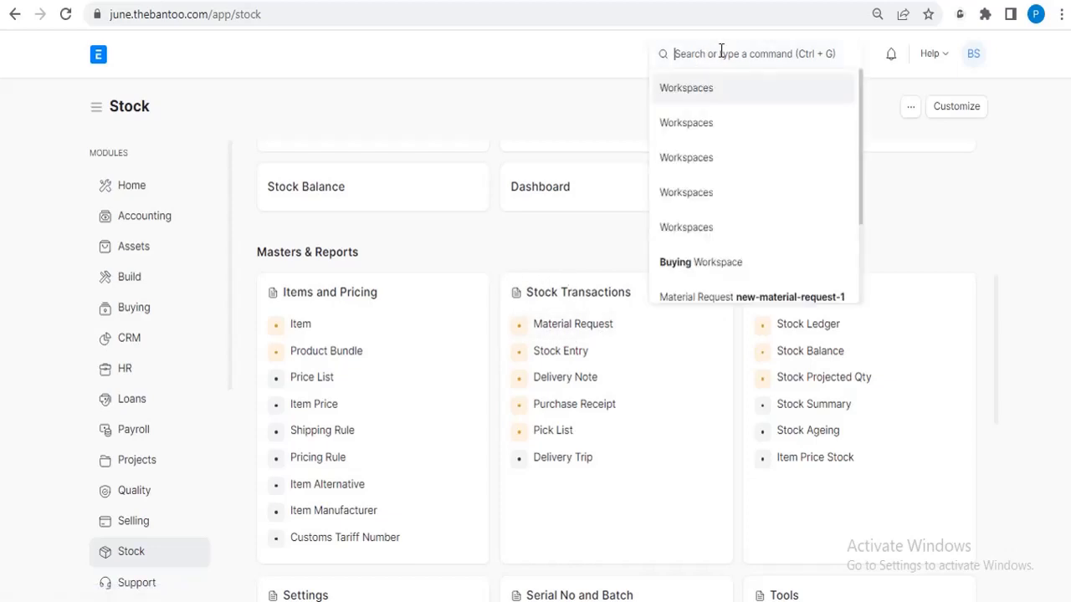
pyautogui.write('material')
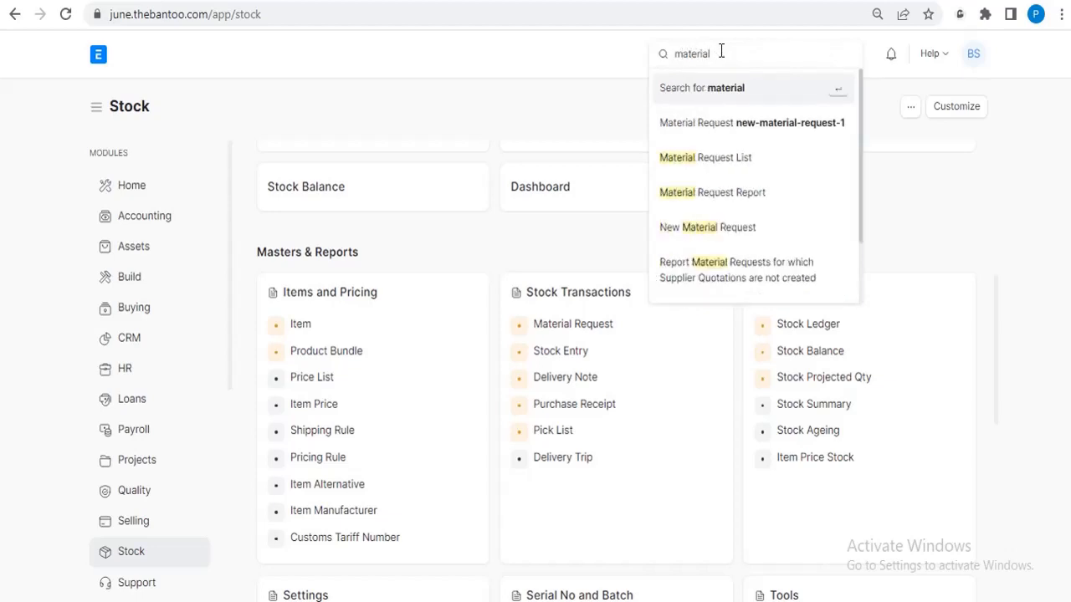
pyautogui.write(' request list')
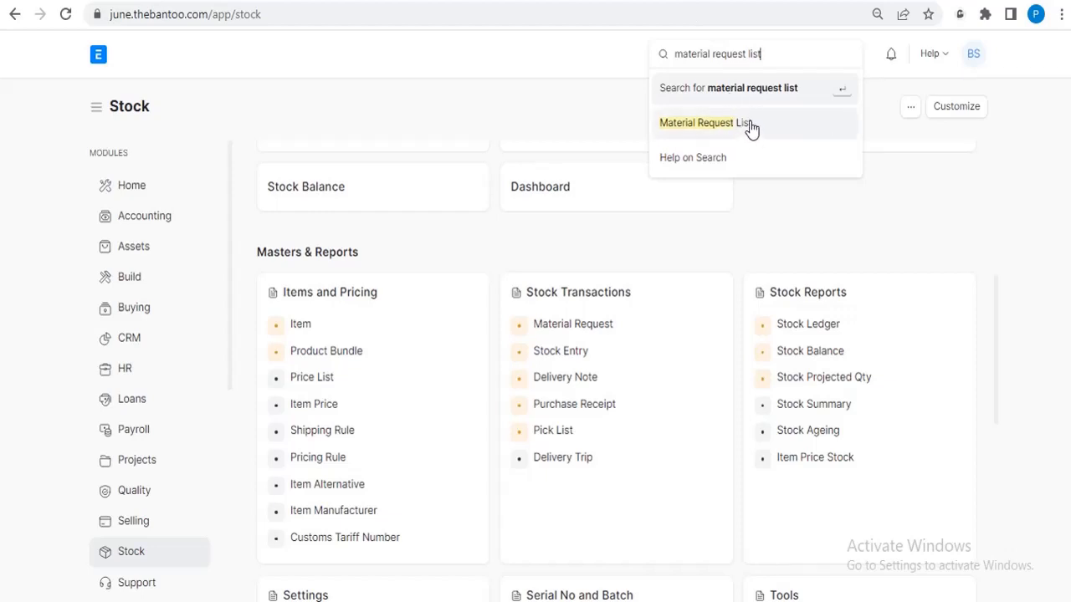
pyautogui.click(750, 125)
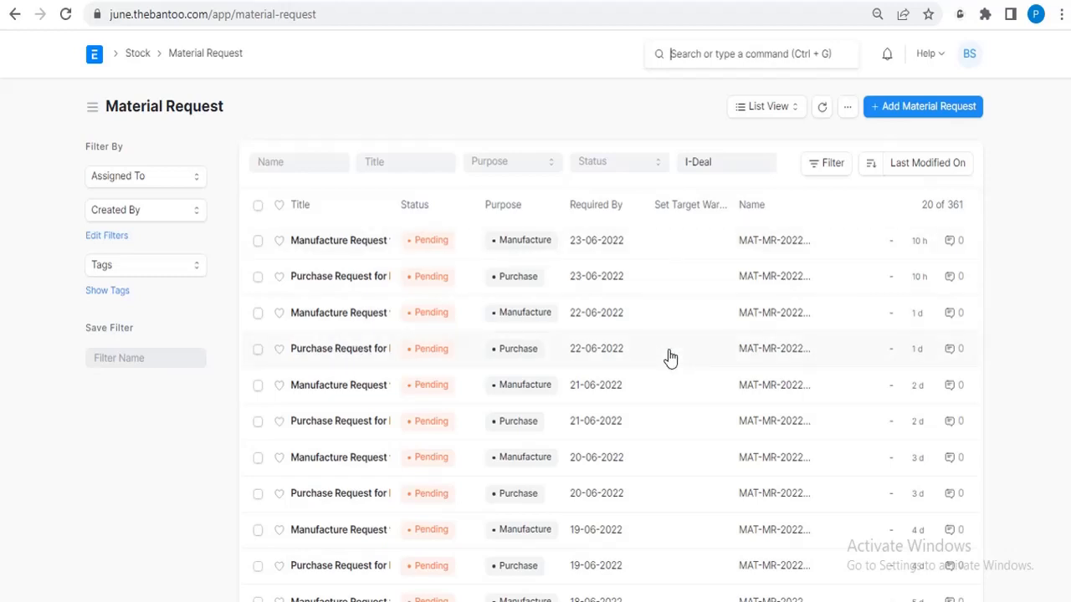
# Create a new material request with the required-by date 24-06-2022 and the purpose Purchase
pyautogui.click(935, 114)
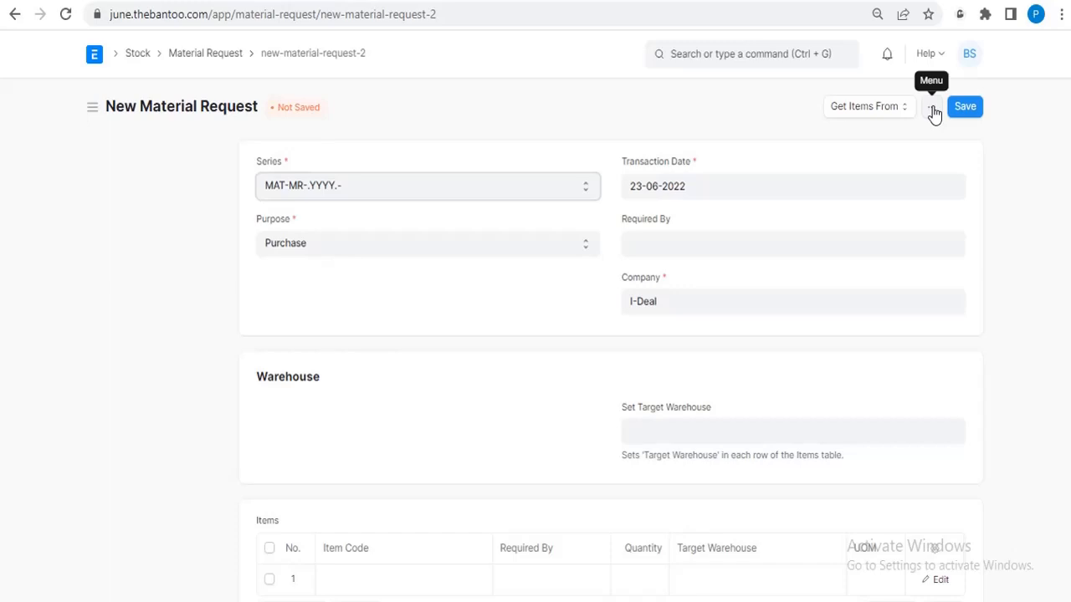
pyautogui.click(694, 246)
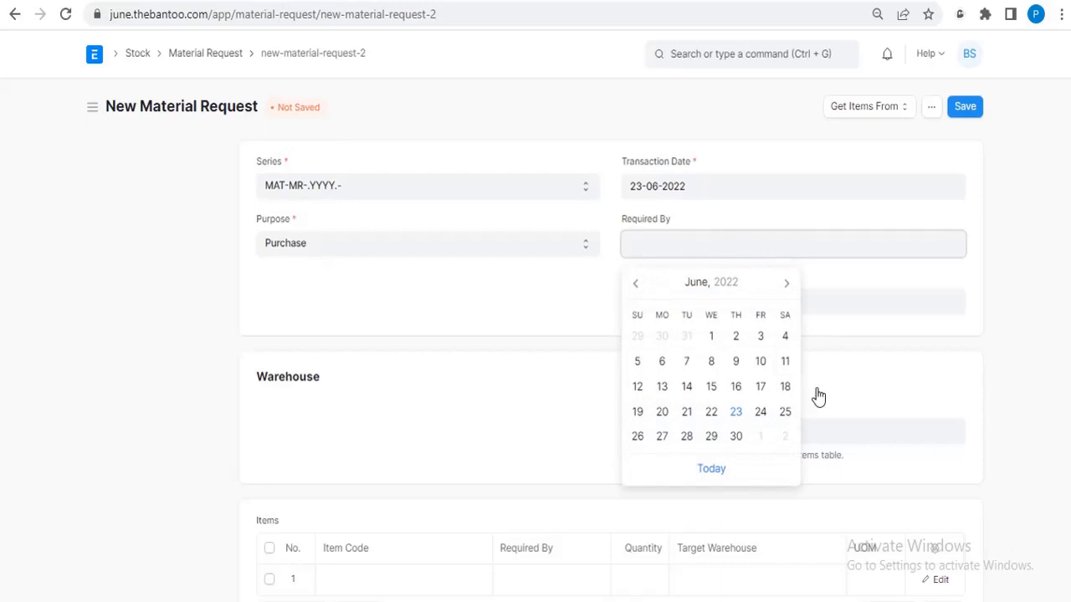
pyautogui.click(763, 414)
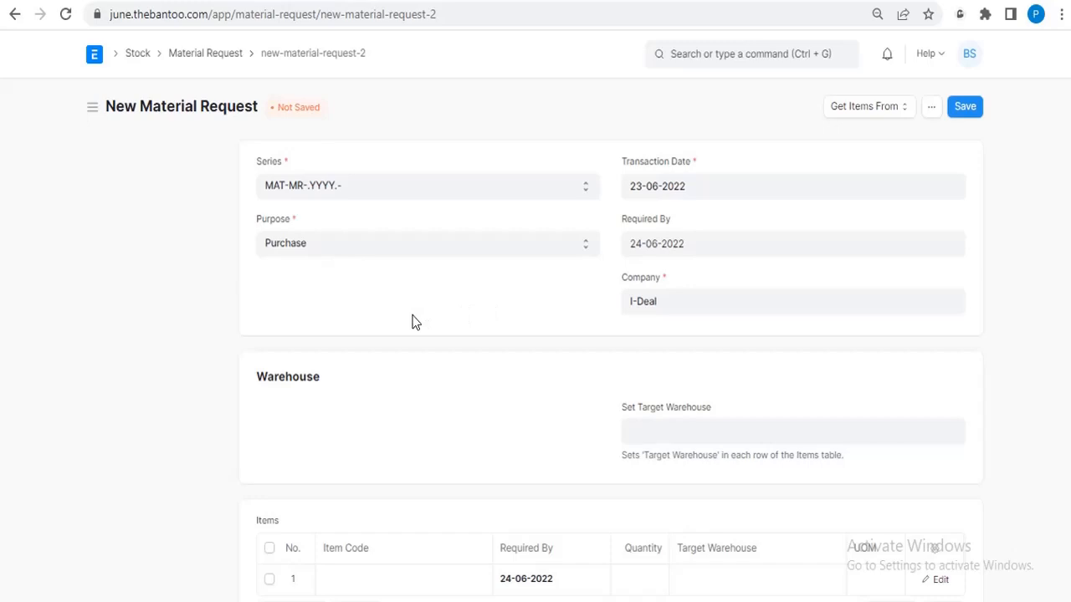
pyautogui.click(374, 255)
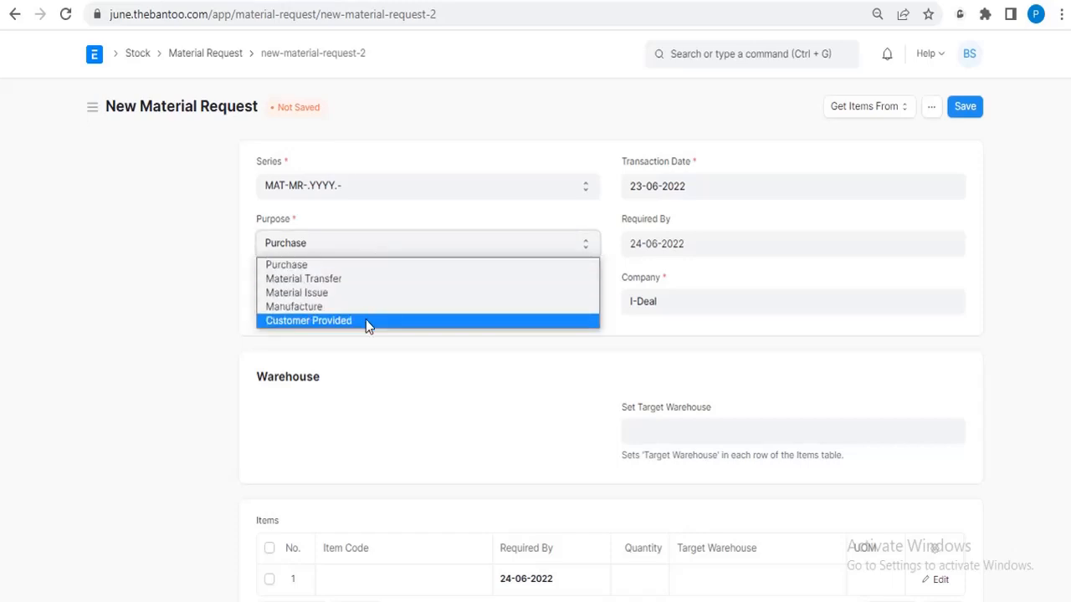
pyautogui.click(361, 266)
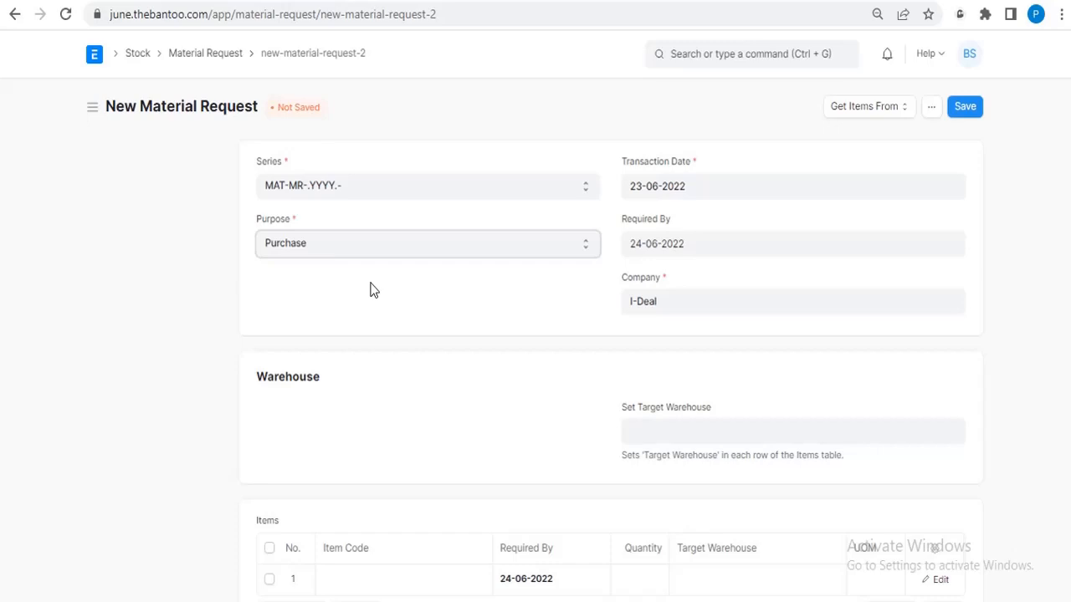
# Try the purposes Material Transfer, Material Issue, Manufacture and Customer Provided one by one, and return the purpose to Purchase
pyautogui.click(380, 242)
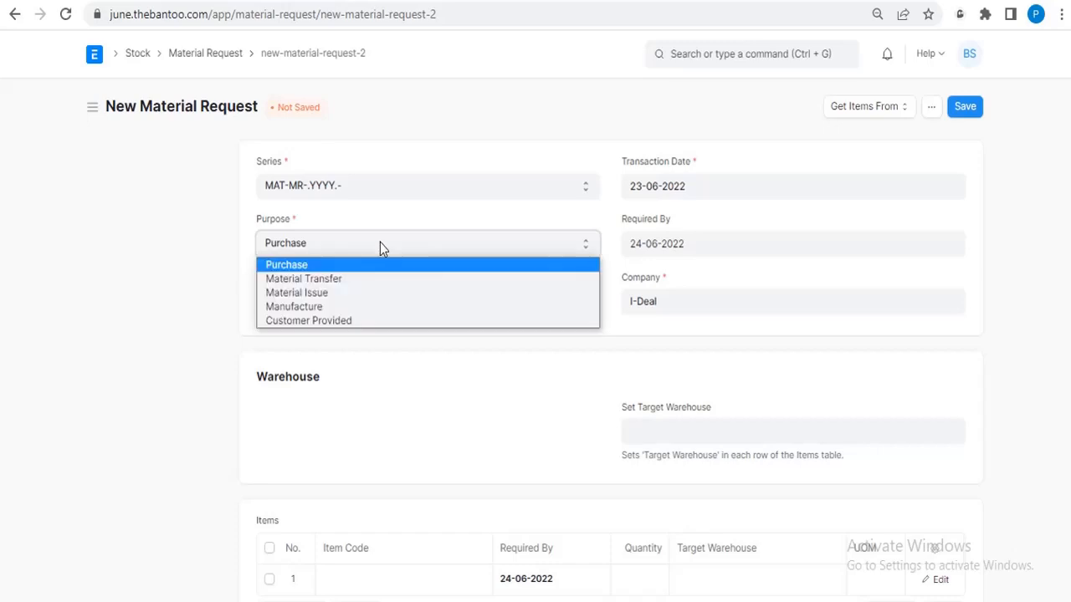
pyautogui.click(362, 283)
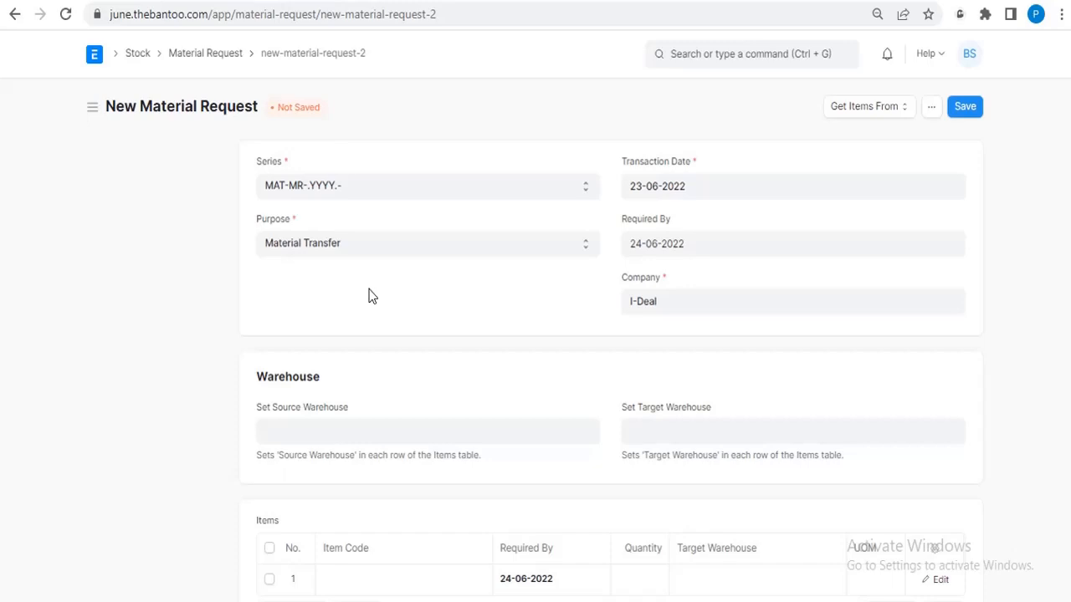
pyautogui.click(376, 247)
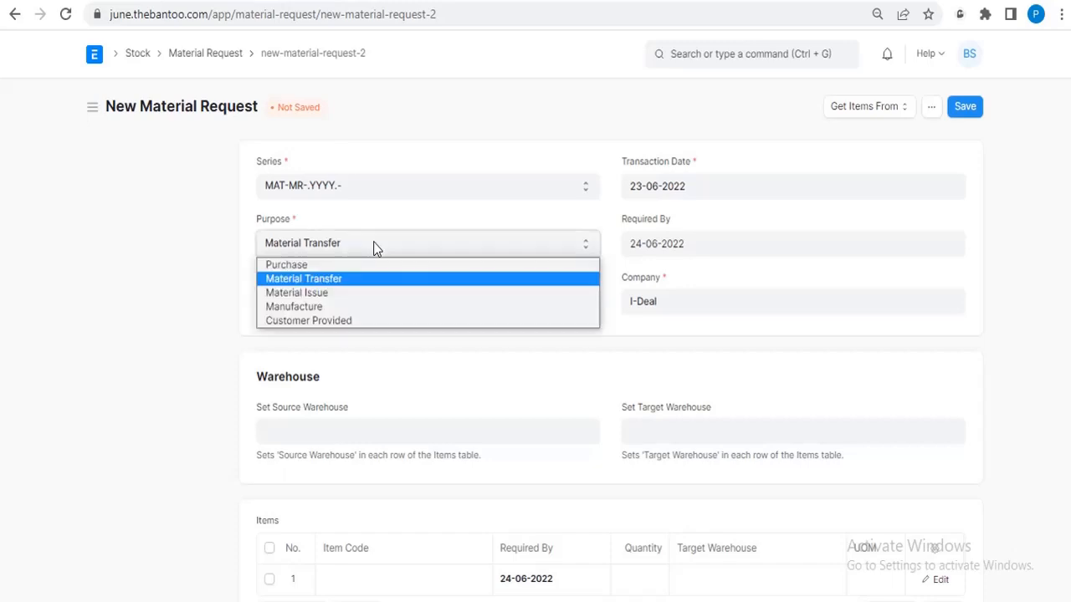
pyautogui.click(333, 293)
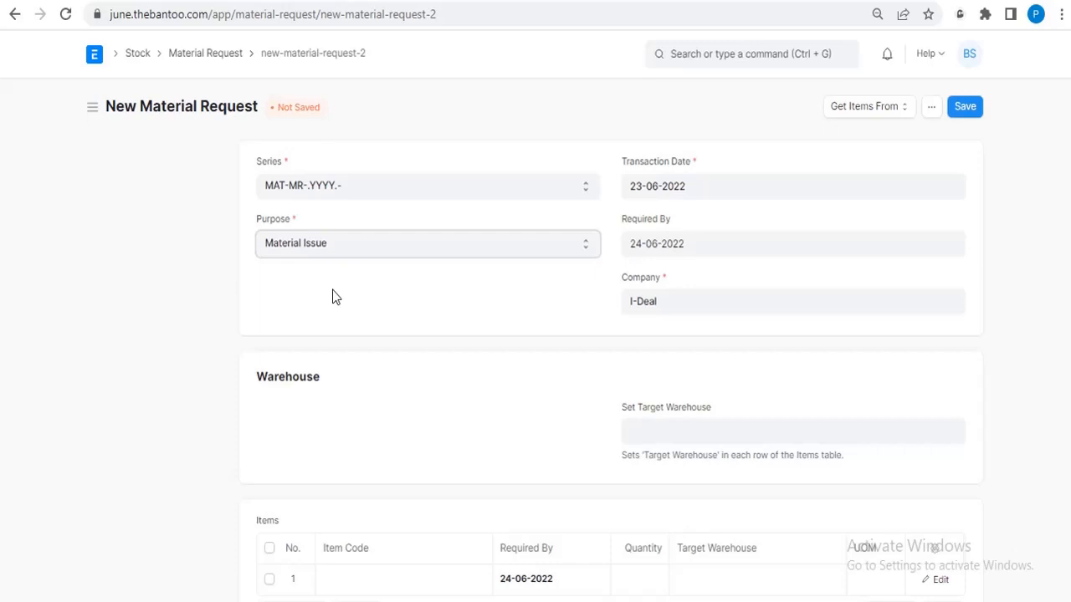
pyautogui.click(363, 248)
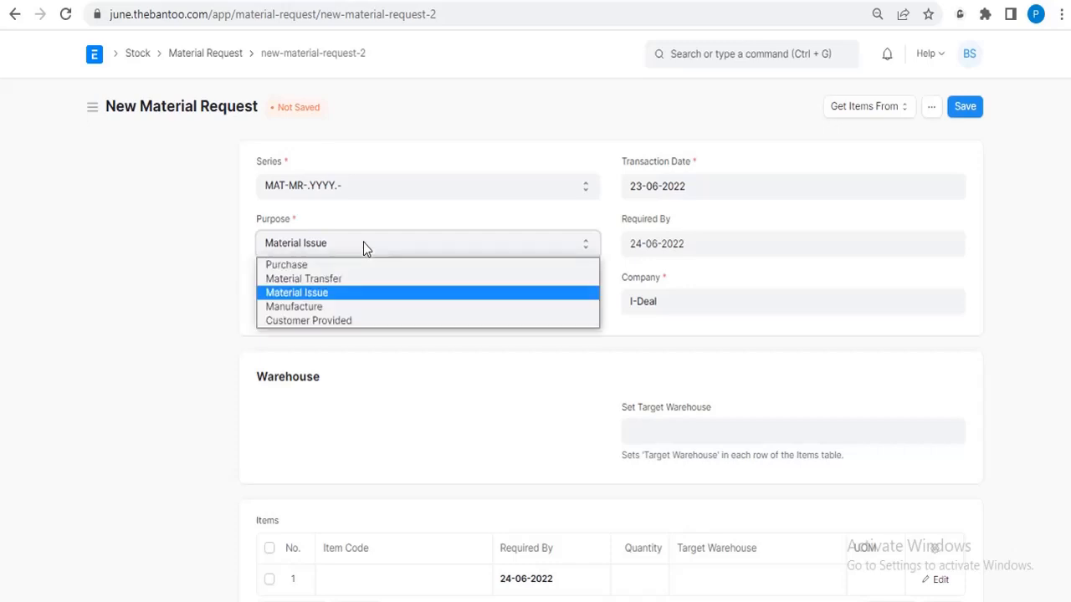
pyautogui.click(344, 306)
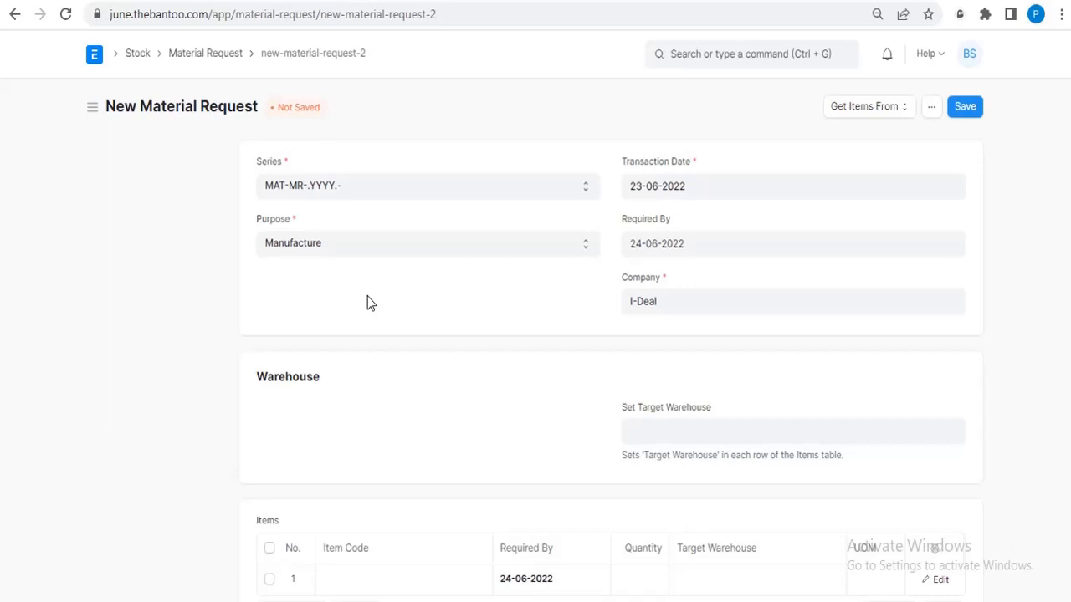
pyautogui.click(374, 250)
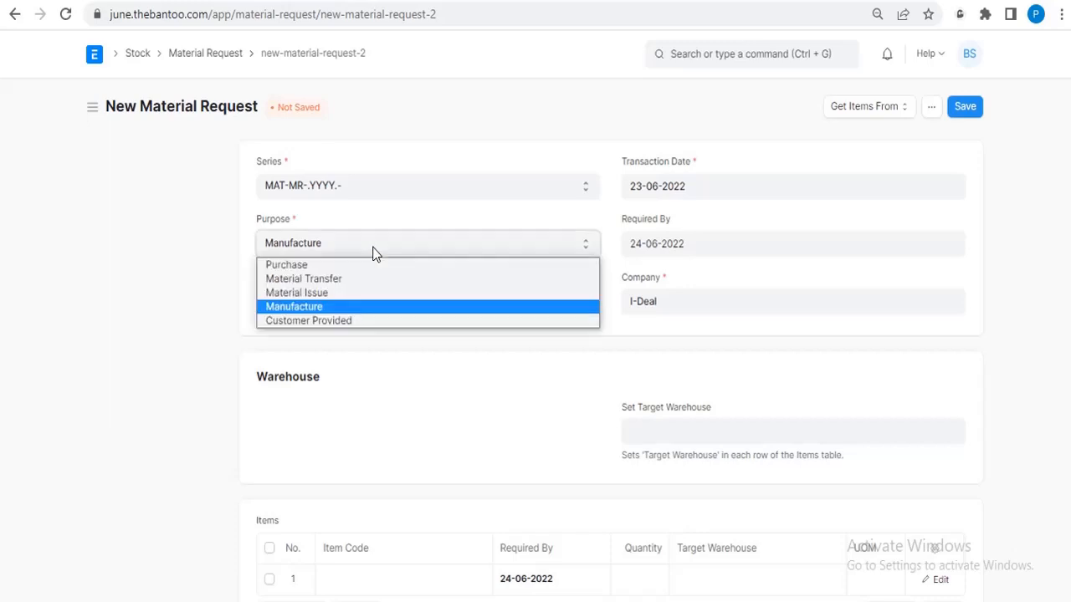
pyautogui.click(360, 322)
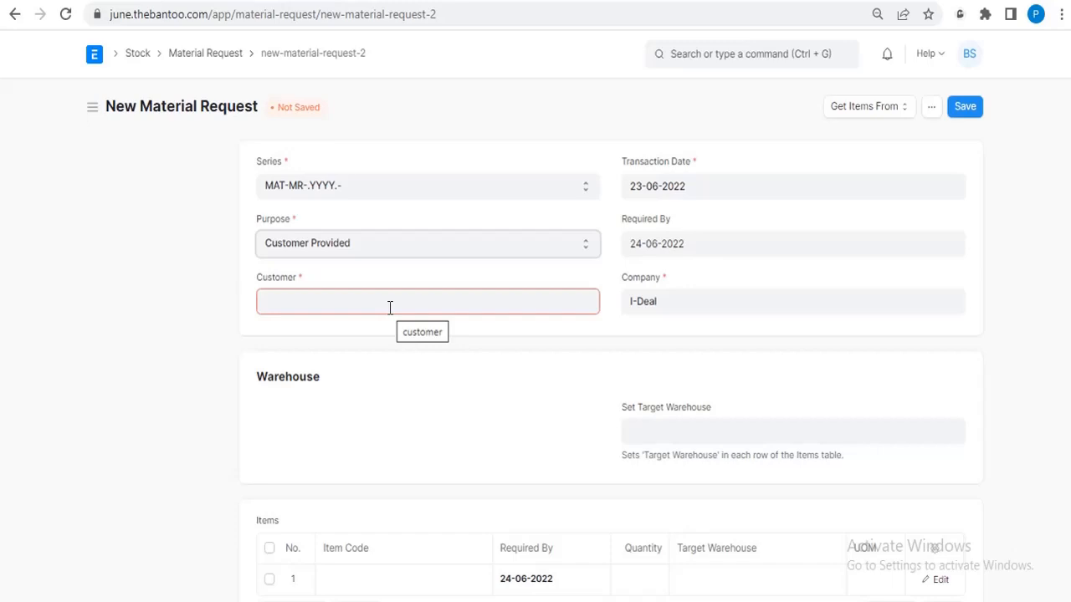
pyautogui.click(401, 251)
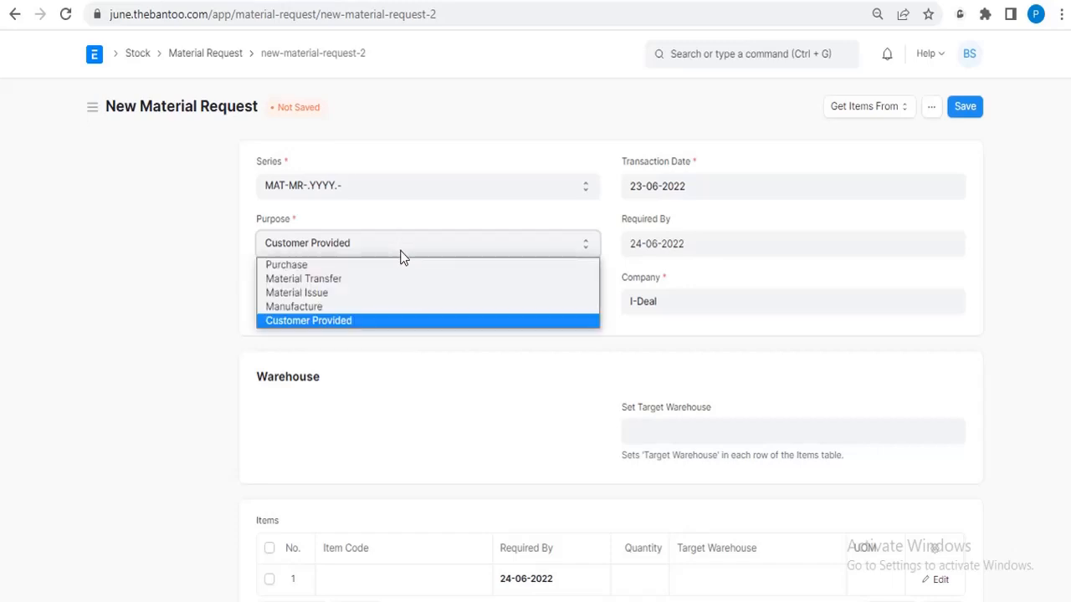
pyautogui.click(396, 266)
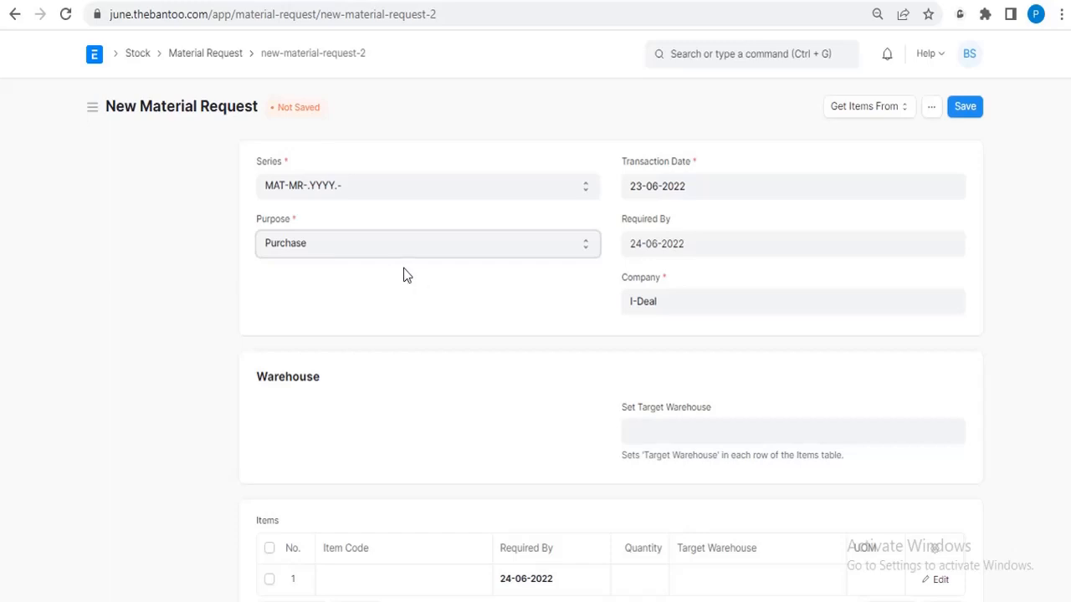
# Set the request's target warehouse to Stores - ID
pyautogui.click(684, 435)
pyautogui.write('s')
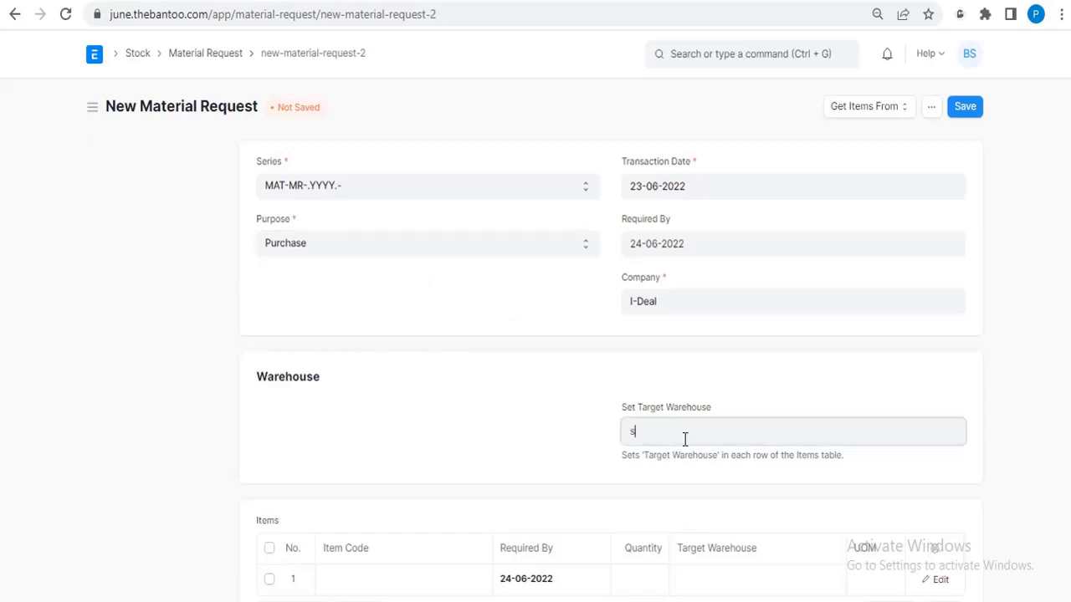
pyautogui.write('tores')
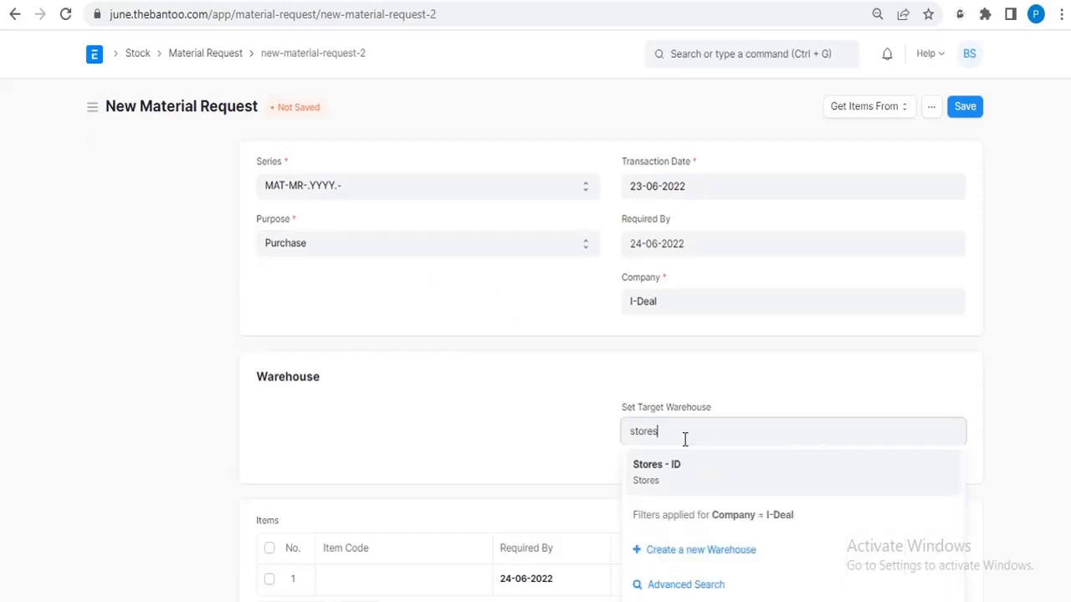
pyautogui.click(679, 473)
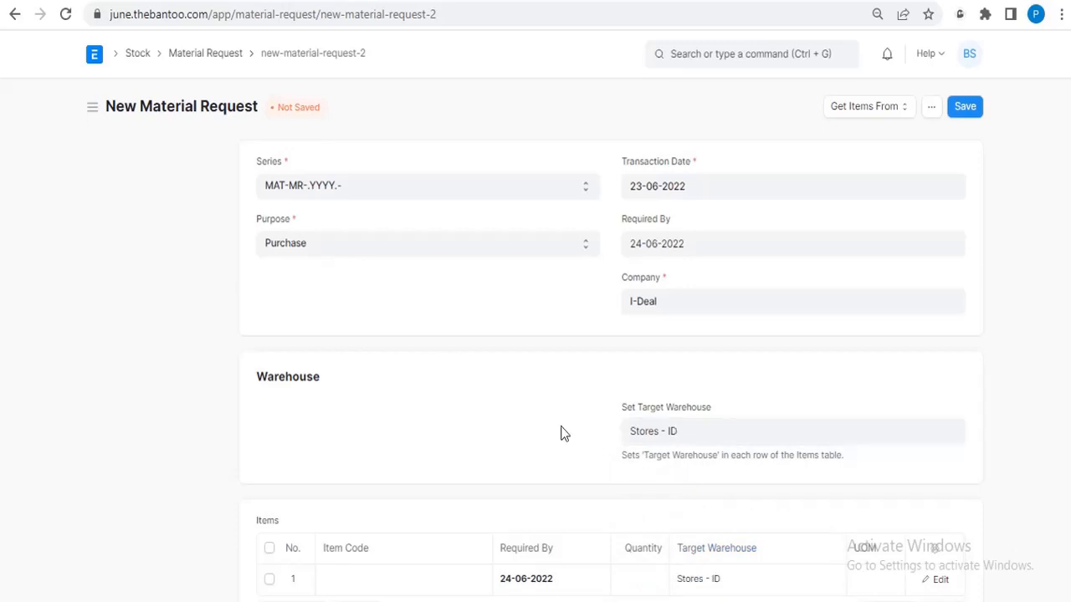
# Fill the first item row with the item Adapter and a quantity of 10
pyautogui.scroll(-3, 562, 432)
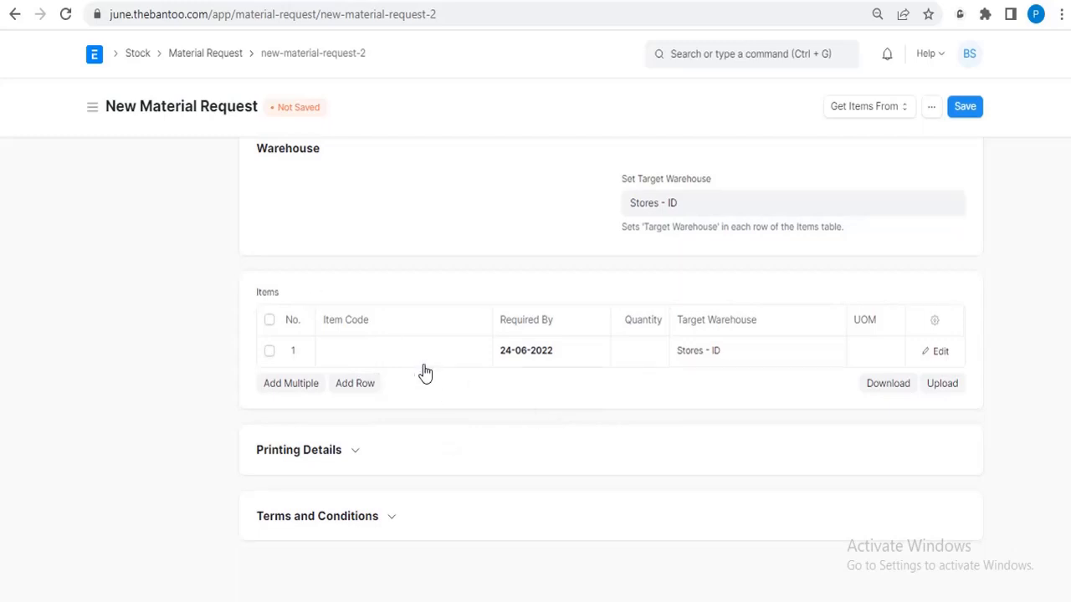
pyautogui.click(391, 357)
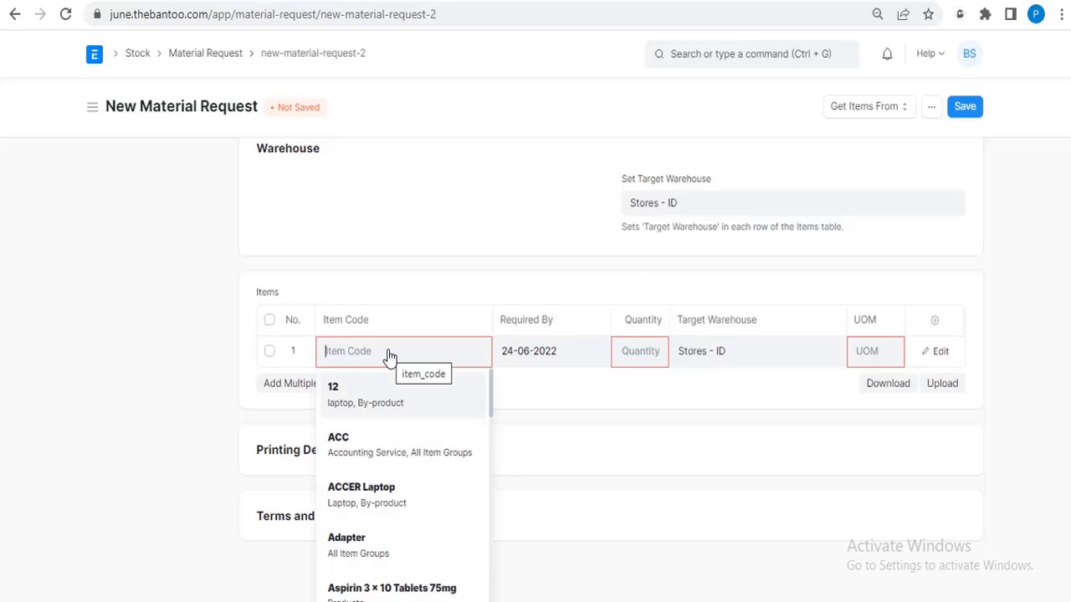
pyautogui.write('Adap')
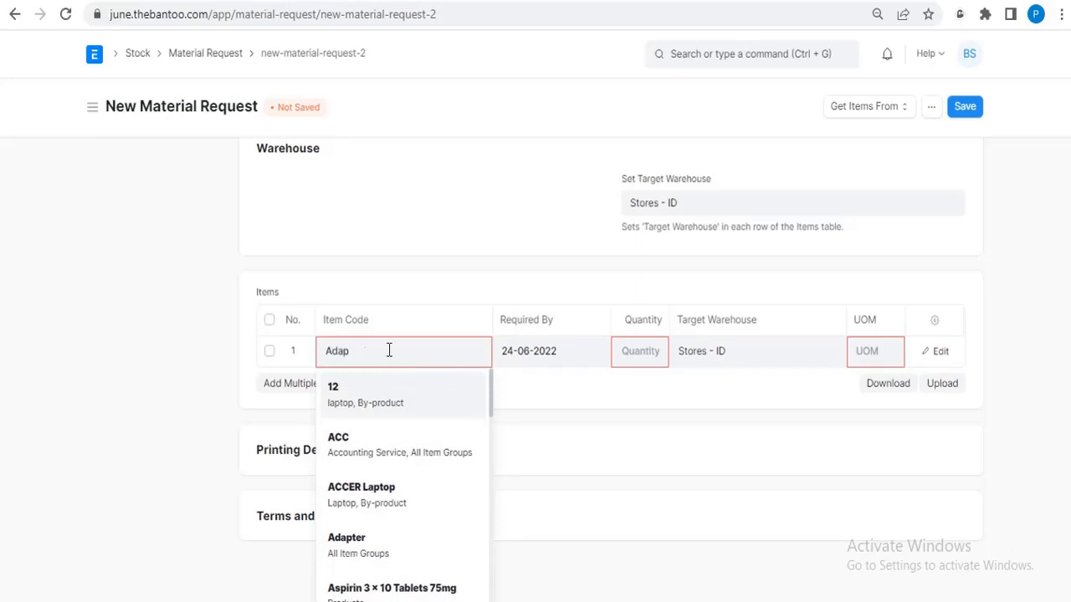
pyautogui.write('ter')
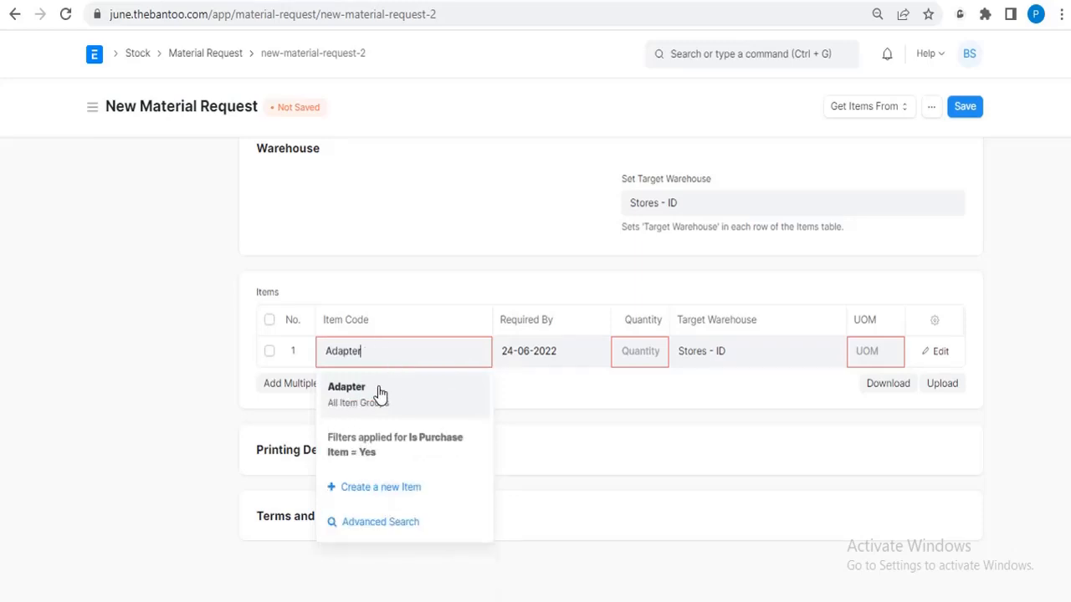
pyautogui.click(379, 391)
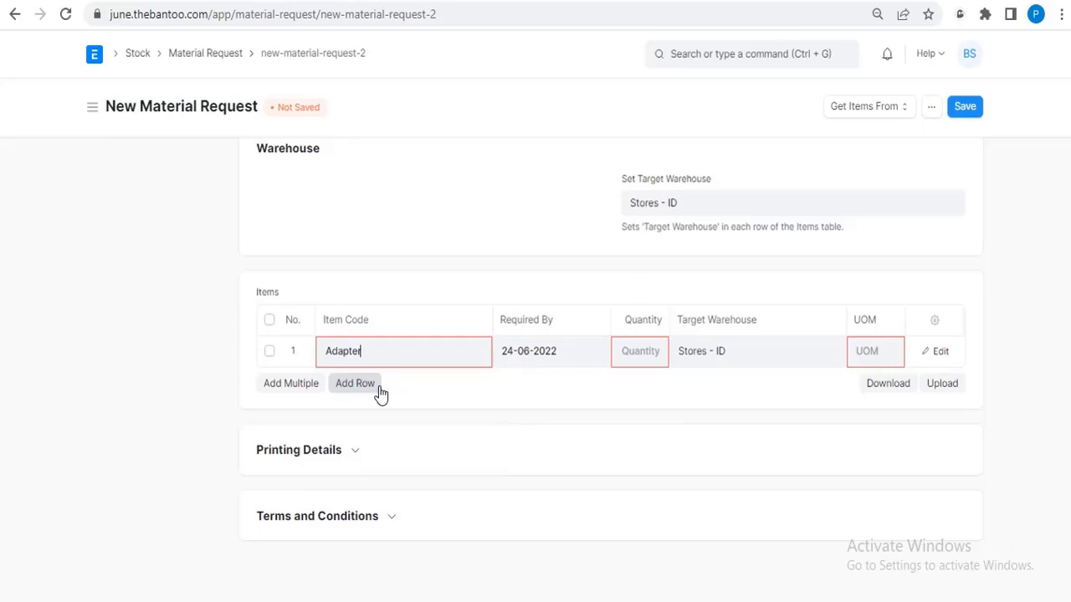
pyautogui.click(654, 352)
pyautogui.write('10')
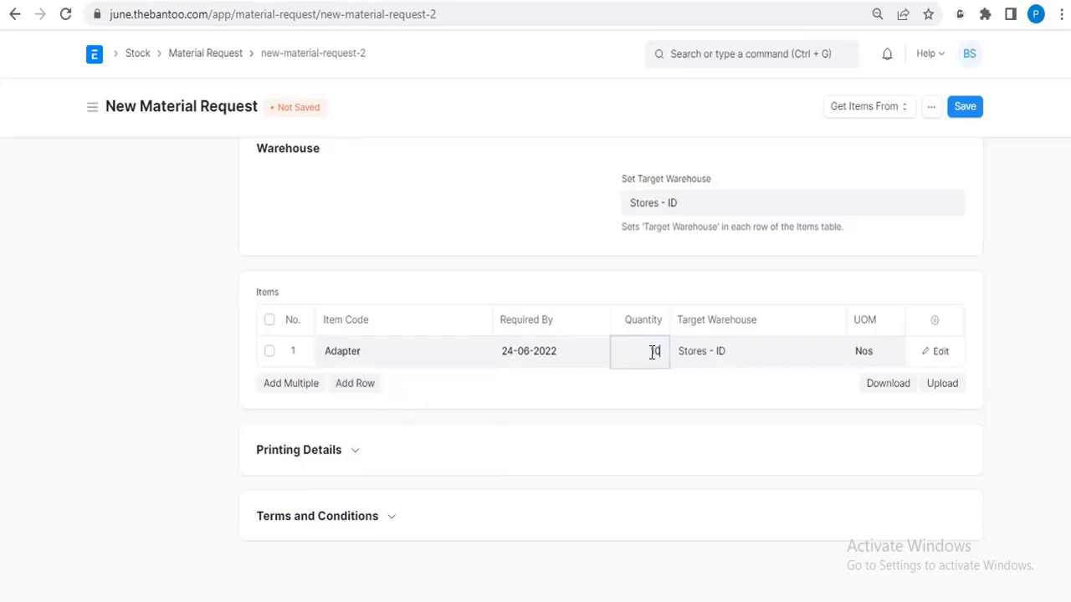
pyautogui.click(606, 387)
# Review the material request's header fields, target warehouse and item row
pyautogui.scroll(1, 544, 368)
pyautogui.scroll(2, 544, 374)
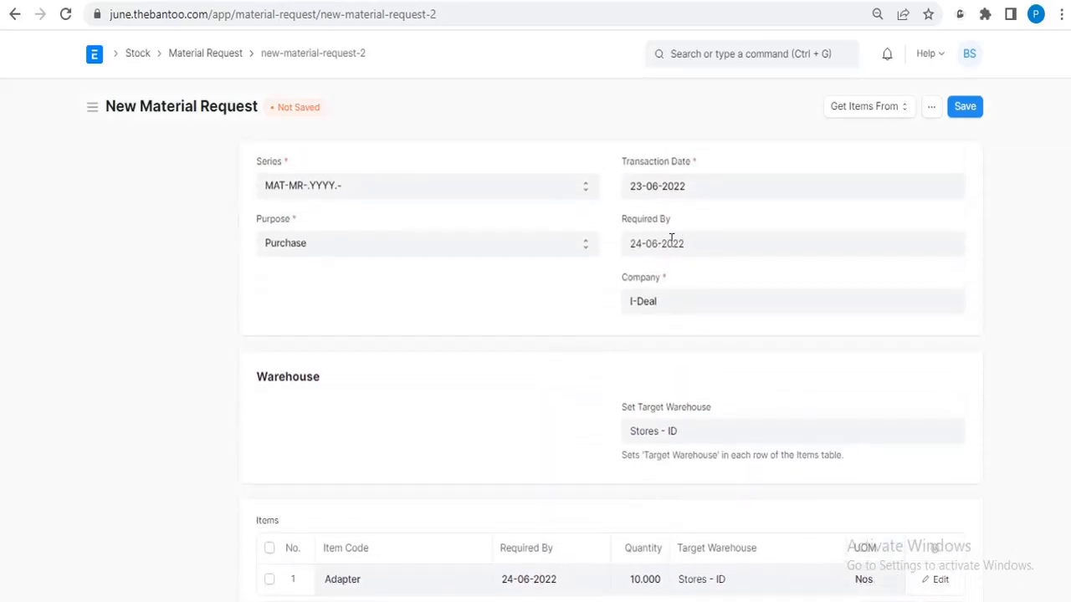
pyautogui.scroll(-3, 537, 341)
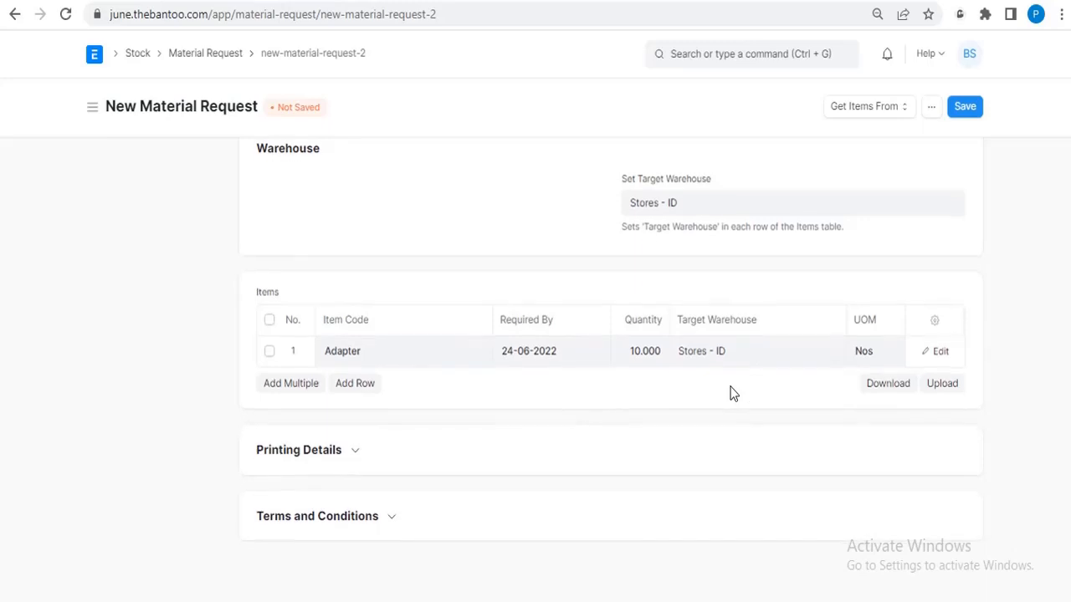
pyautogui.scroll(1, 731, 386)
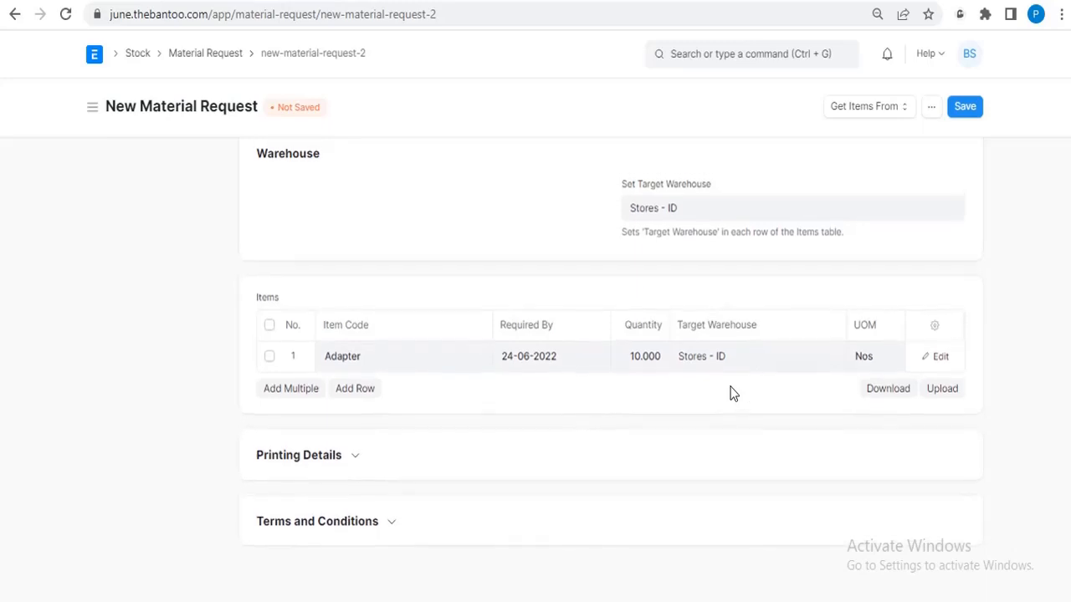